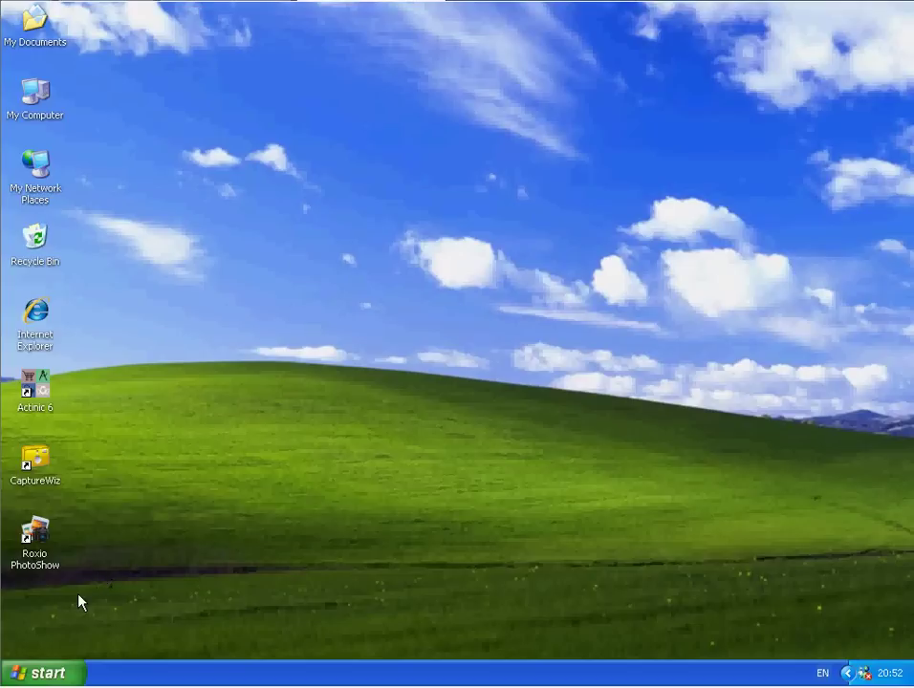
Open Mail Setup for the outlook profile from the Start menu's E-mail entry Properties
{"action": "left_click", "coordinate": [44, 675]}
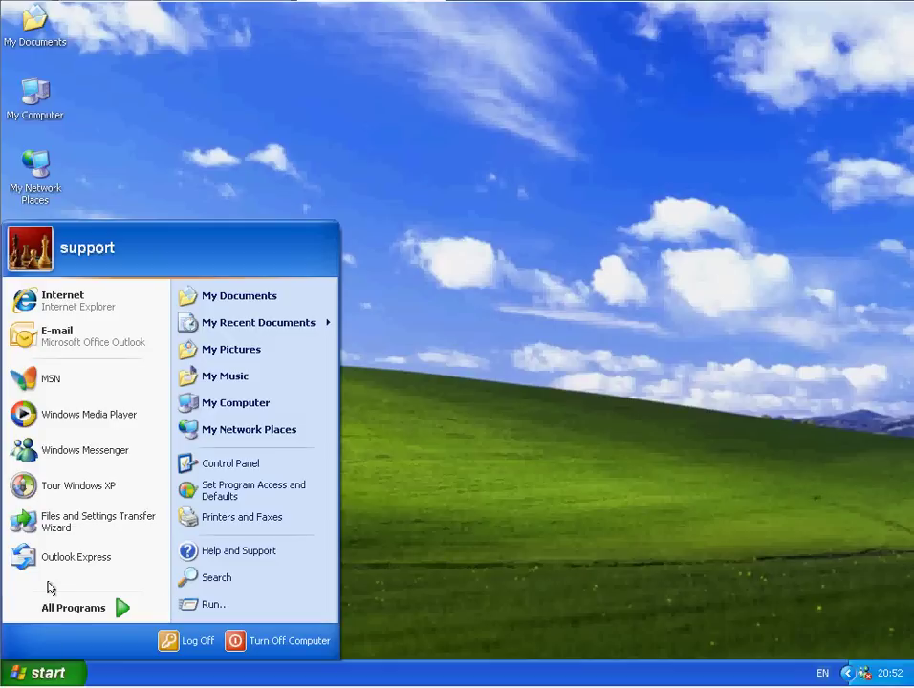
{"action": "right_click", "coordinate": [71, 336]}
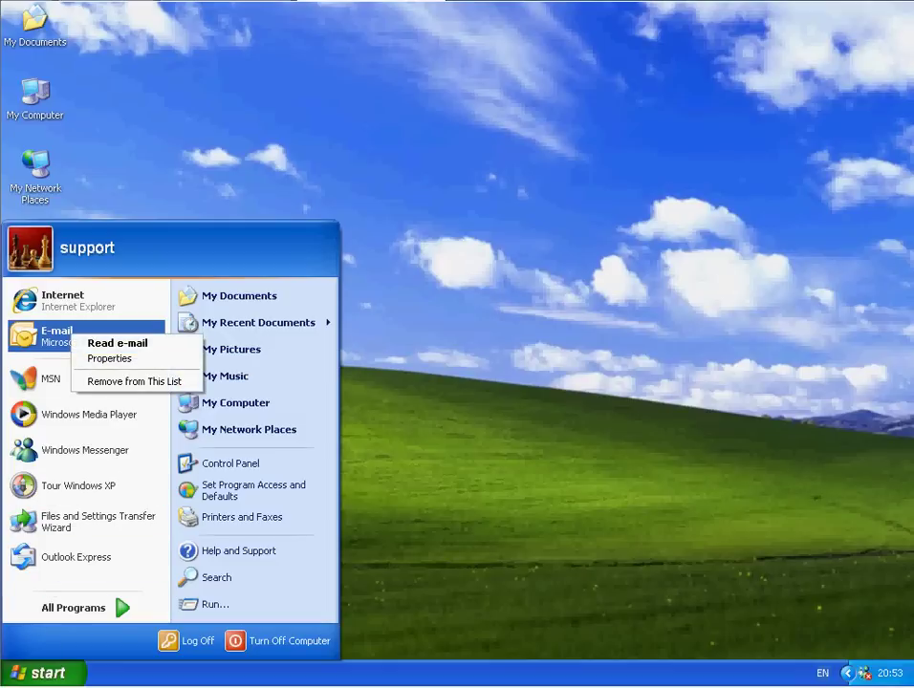
{"action": "left_click", "coordinate": [93, 357]}
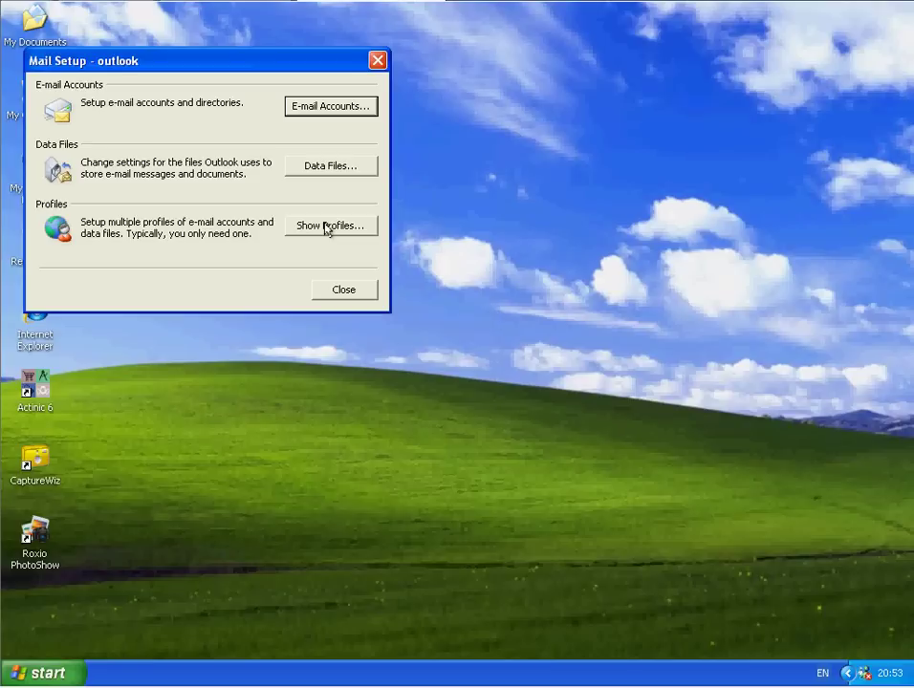
Show the mail profiles and apply 'Prompt for a profile to be used' at startup
{"action": "left_click", "coordinate": [326, 227]}
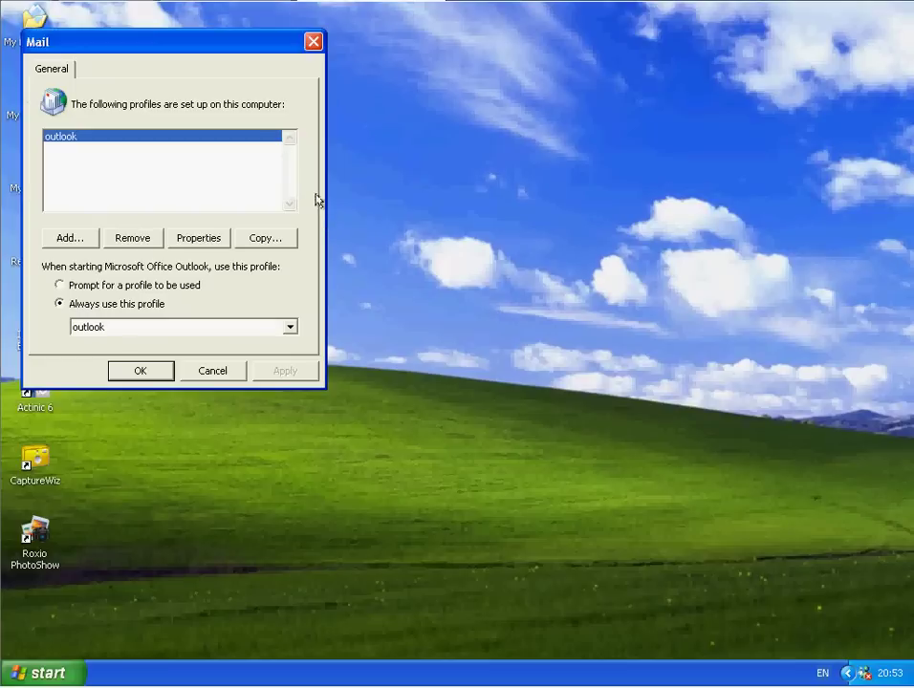
{"action": "left_click_drag", "start_coordinate": [176, 41], "coordinate": [273, 134]}
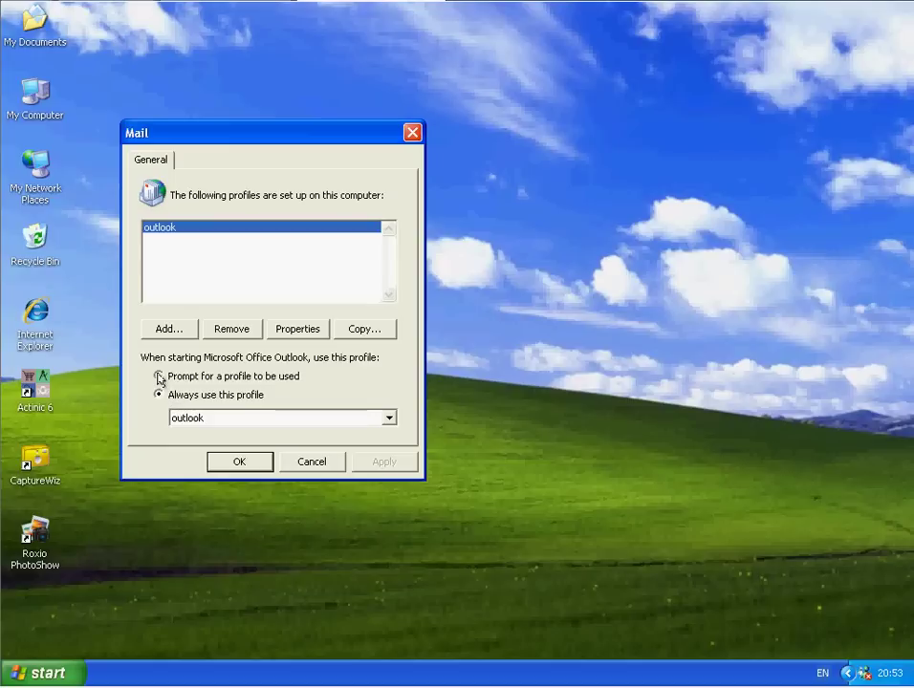
{"action": "left_click", "coordinate": [160, 377]}
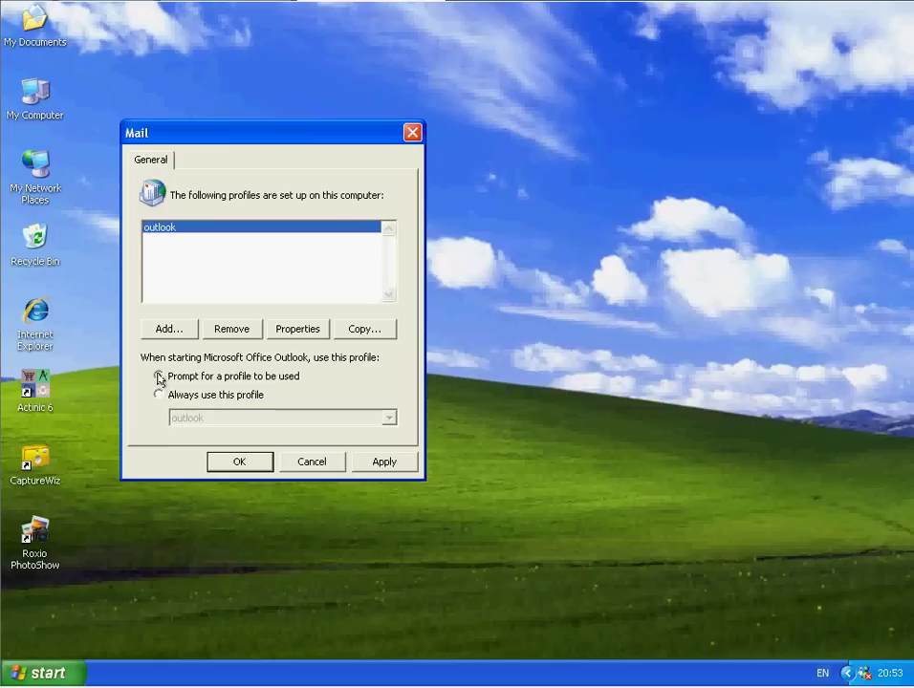
{"action": "left_click", "coordinate": [379, 463]}
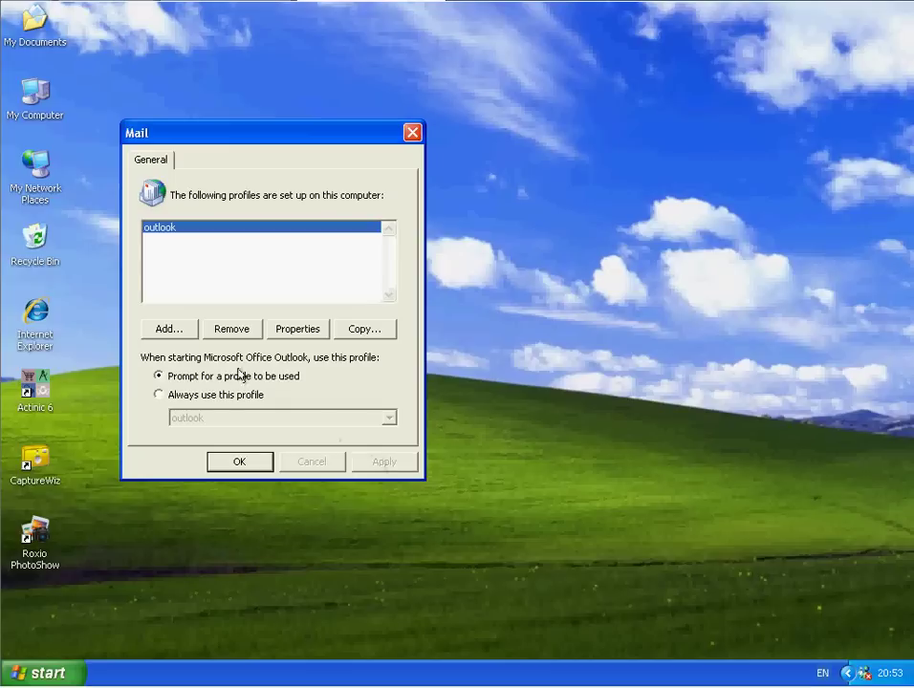
Add a new mail profile named 'zoe embertech'
{"action": "left_click", "coordinate": [168, 329]}
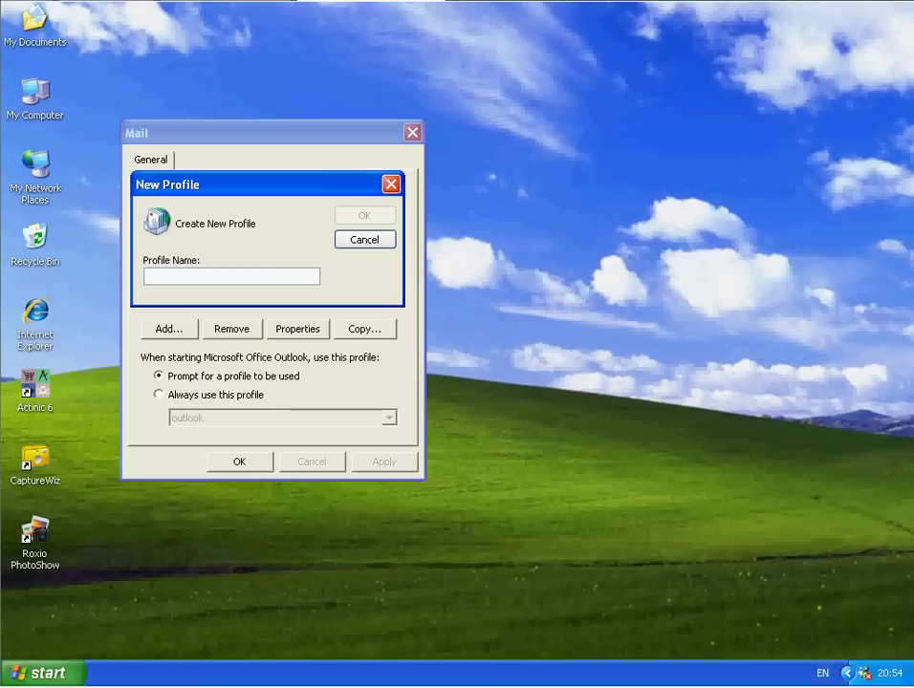
{"action": "type", "text": "zoe embertech"}
{"action": "left_click", "coordinate": [351, 219]}
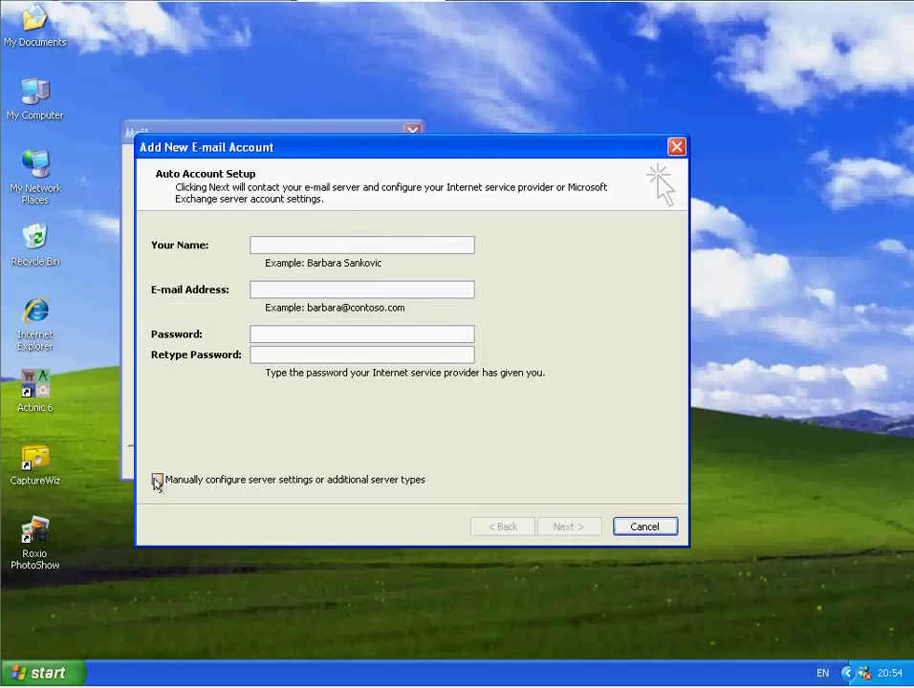
{"action": "left_click", "coordinate": [157, 479]}
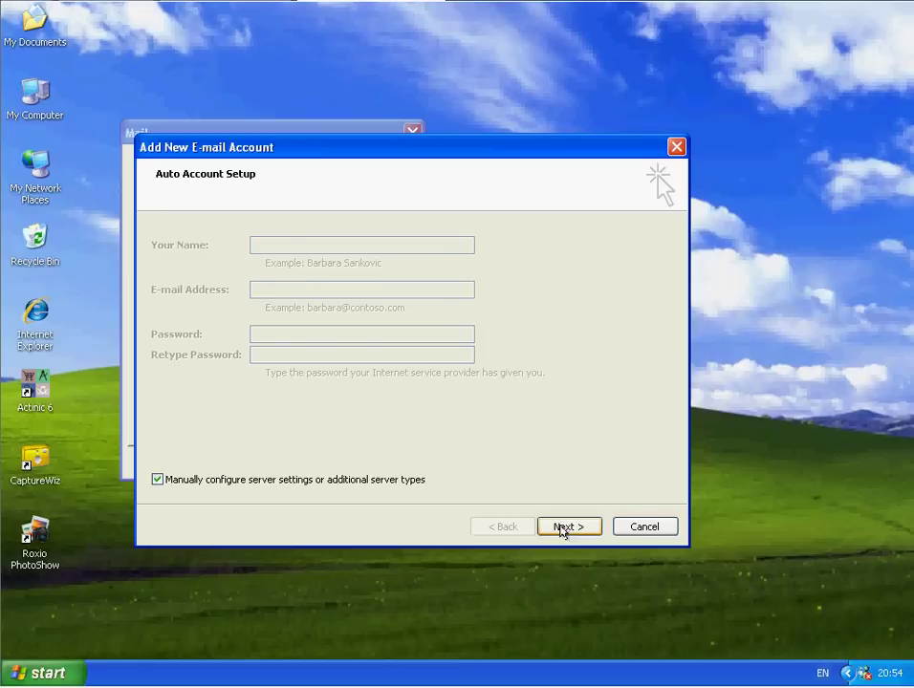
{"action": "left_click", "coordinate": [564, 527]}
{"action": "left_click", "coordinate": [562, 529]}
{"action": "type", "text": "Zoe @ Embertech"}
{"action": "key", "text": "Tab"}
{"action": "key", "text": "Tab"}
{"action": "type", "text": "mail.embertech.co.uk"}
{"action": "key", "text": "Tab"}
{"action": "type", "text": "mail.embertech.co.uk"}
{"action": "key", "text": "Tab"}
{"action": "key", "text": "Tab"}
{"action": "key", "text": "shift+Tab"}
{"action": "key", "text": "End"}
{"action": "type", "text": "@embertech.co.uk"}
{"action": "key", "text": "Tab"}
{"action": "type", "text": "***************"}
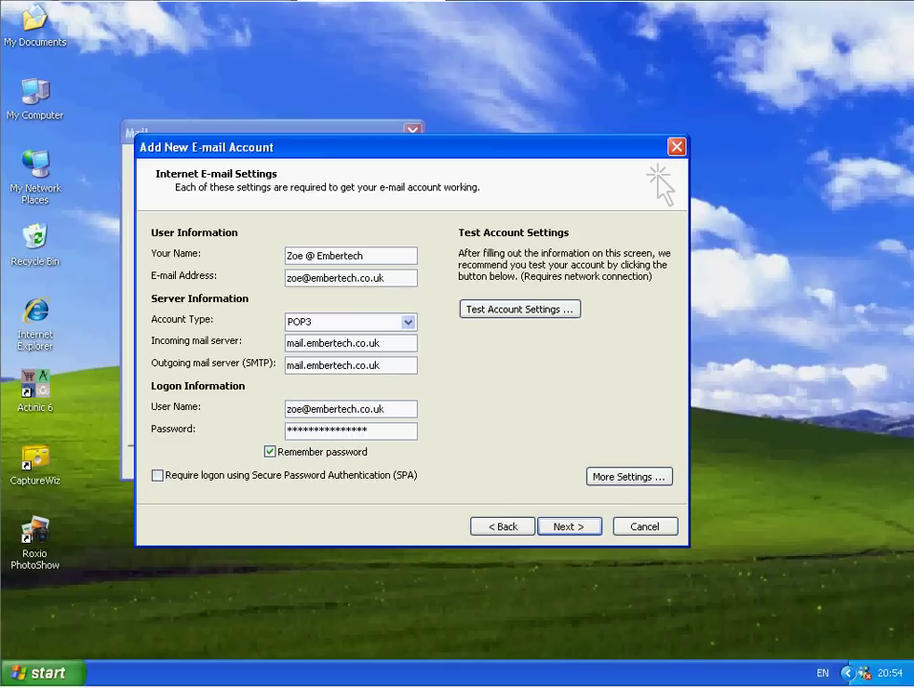
Require outgoing server authentication in More Settings and finish adding the account
{"action": "left_click", "coordinate": [608, 485]}
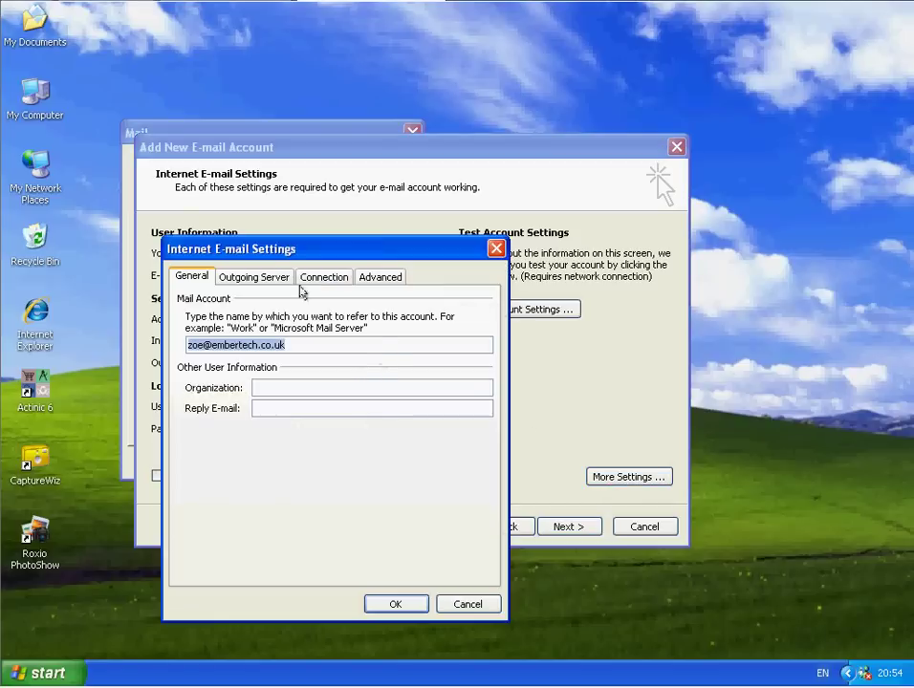
{"action": "left_click", "coordinate": [278, 275]}
{"action": "left_click", "coordinate": [191, 300]}
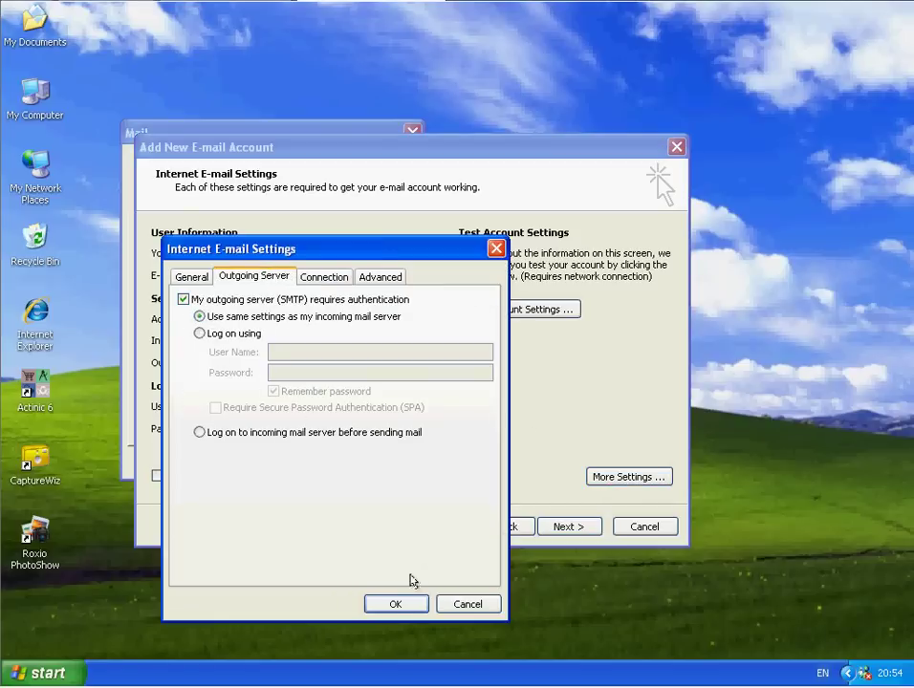
{"action": "left_click", "coordinate": [395, 603]}
{"action": "left_click", "coordinate": [567, 527]}
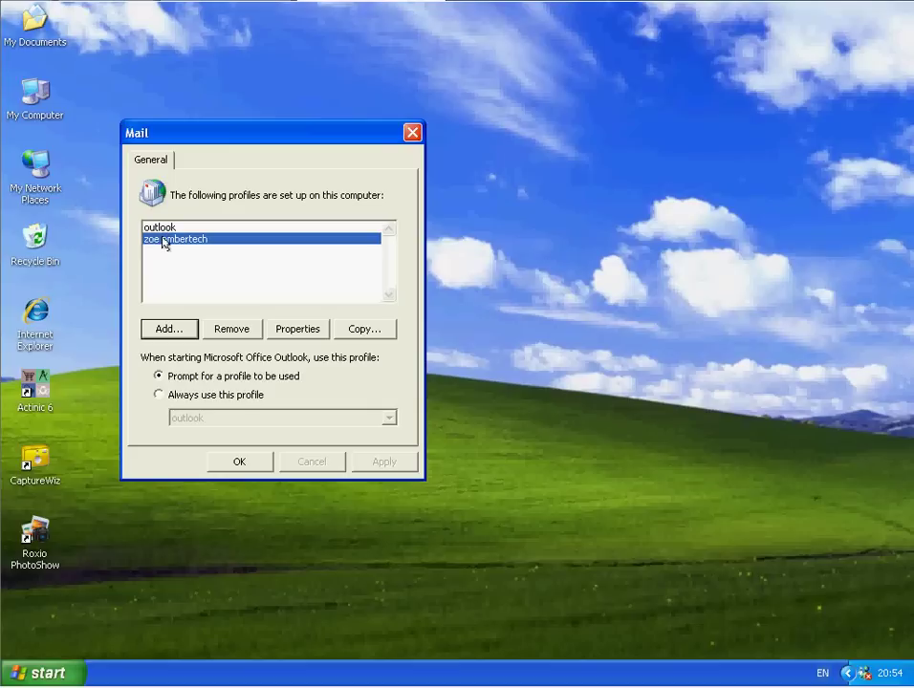
{"action": "left_click", "coordinate": [161, 228]}
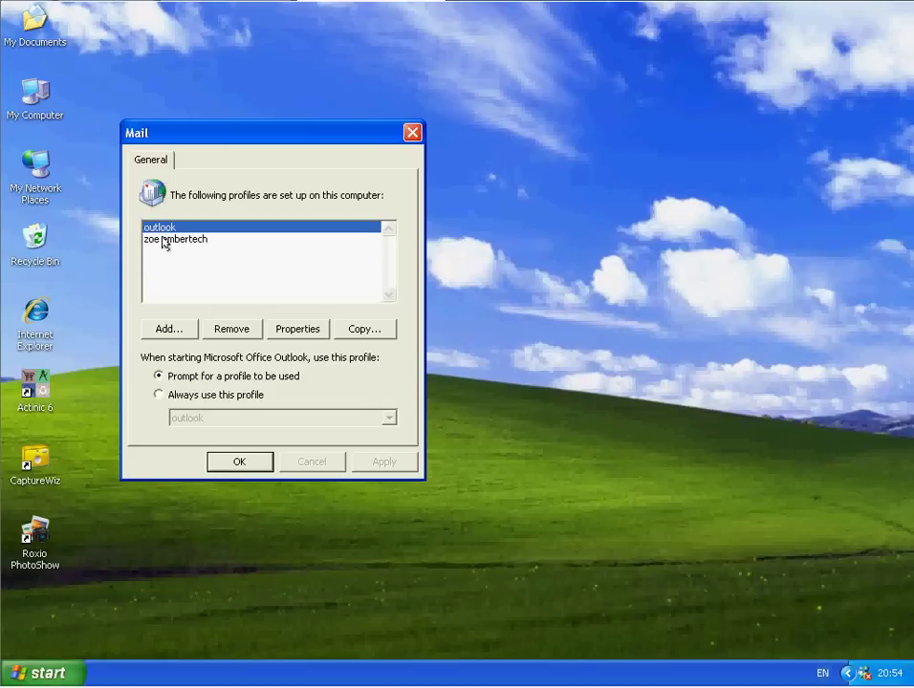
{"action": "left_click", "coordinate": [163, 241]}
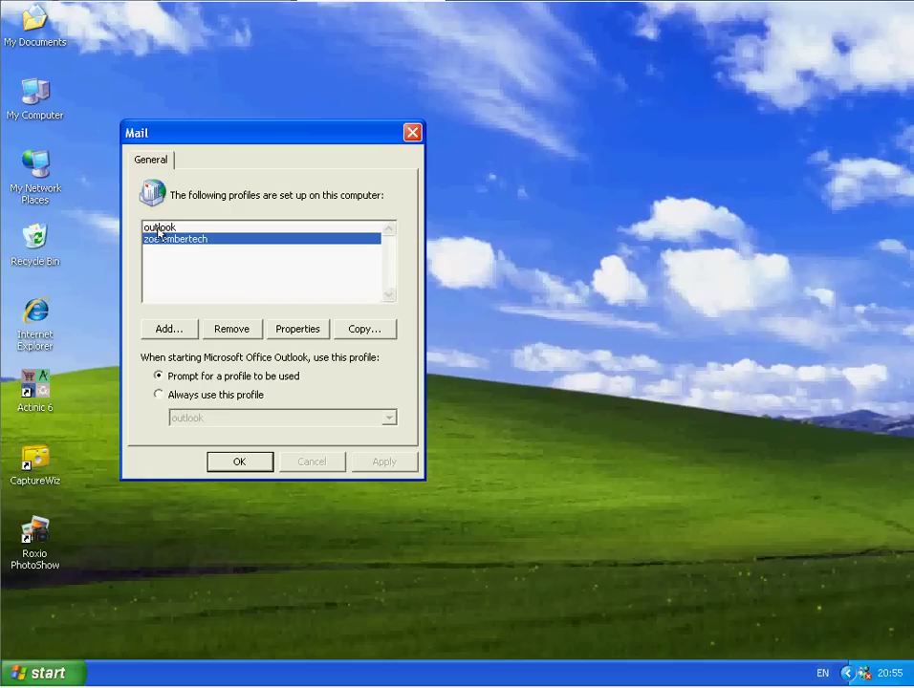
{"action": "left_click", "coordinate": [160, 229]}
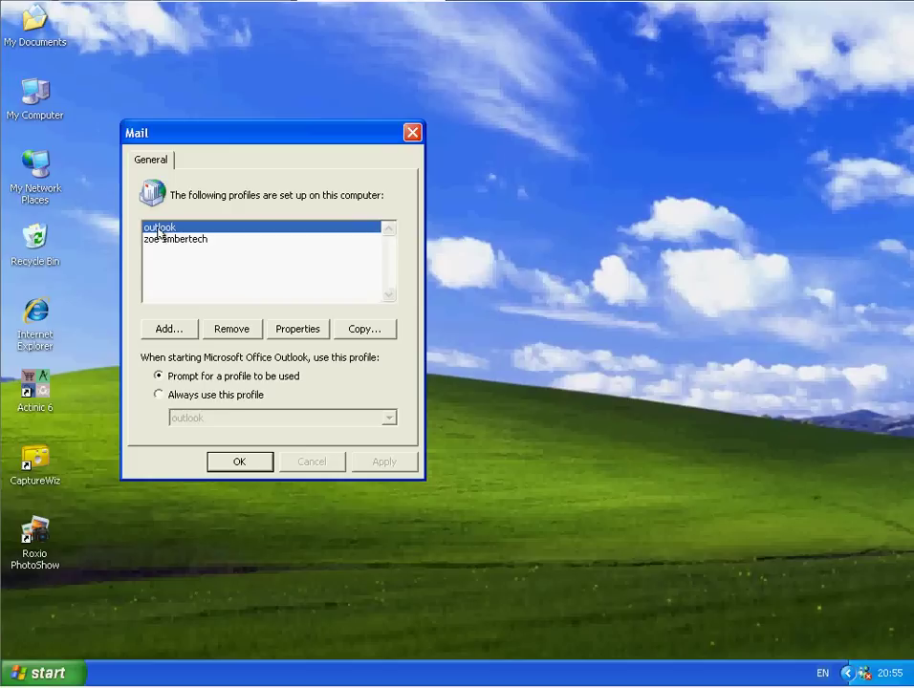
{"action": "left_click", "coordinate": [163, 241]}
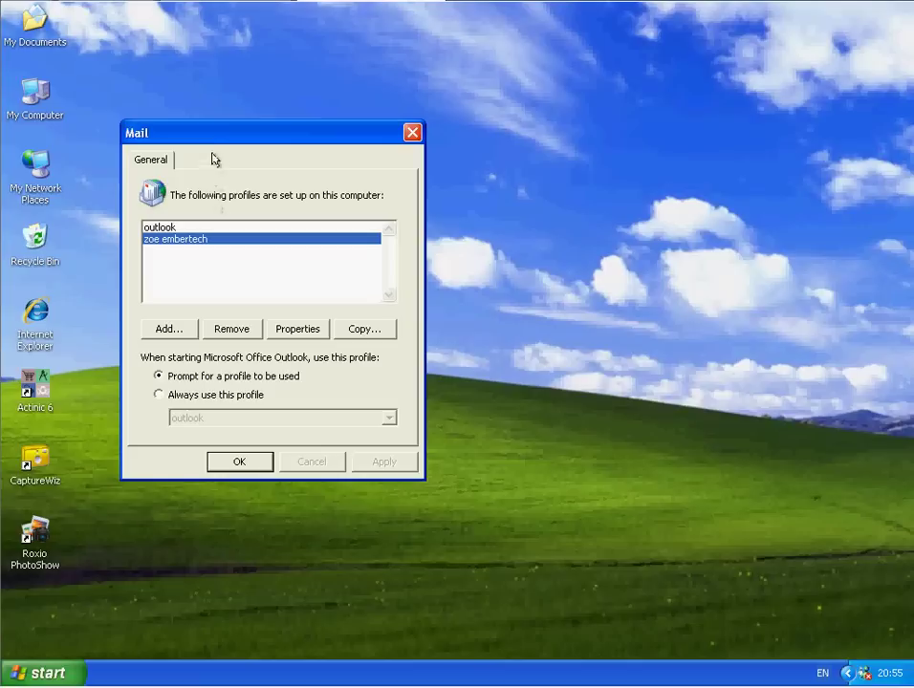
Close Mail, launch E-mail from the Start menu, and choose the 'zoe embertech' profile
{"action": "left_click", "coordinate": [240, 462]}
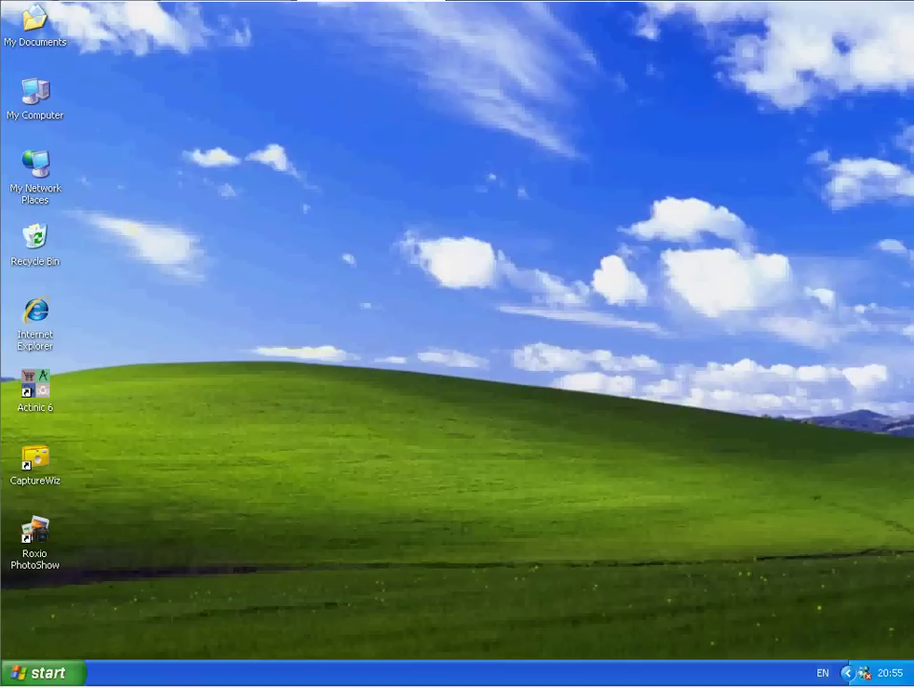
{"action": "left_click", "coordinate": [42, 673]}
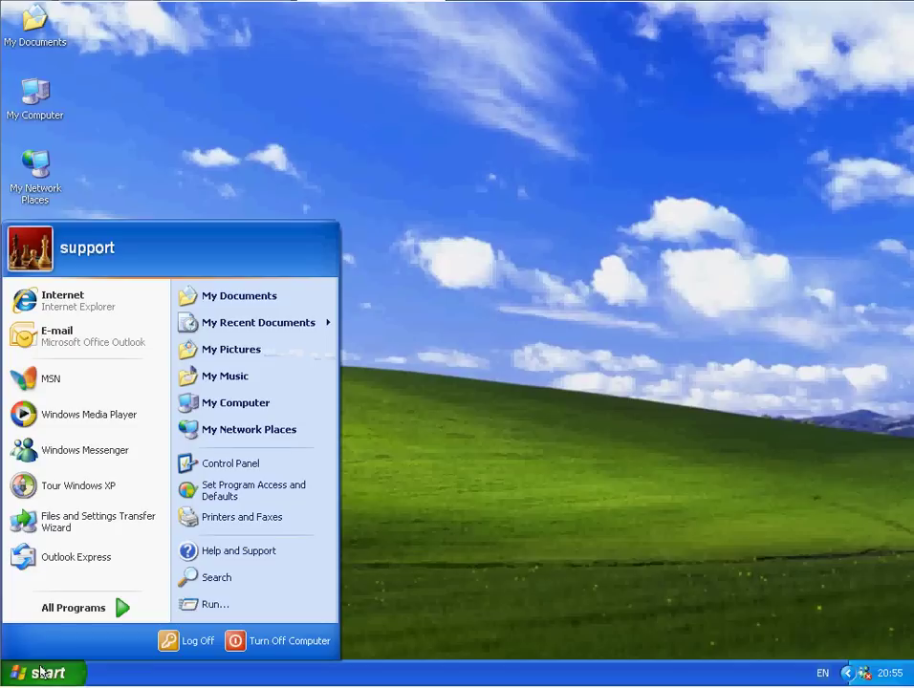
{"action": "left_click", "coordinate": [43, 334]}
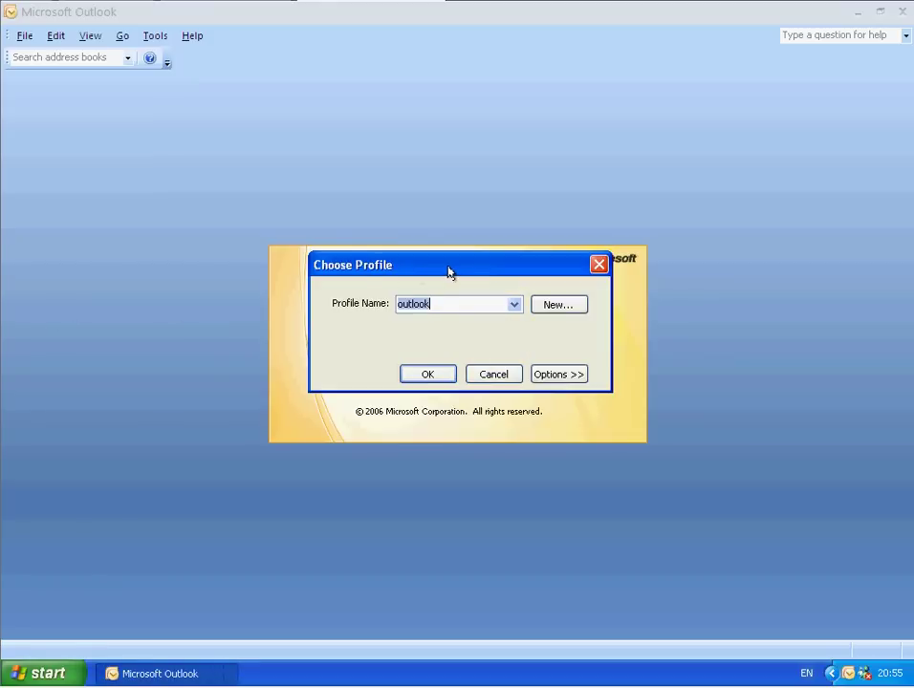
{"action": "left_click", "coordinate": [514, 305]}
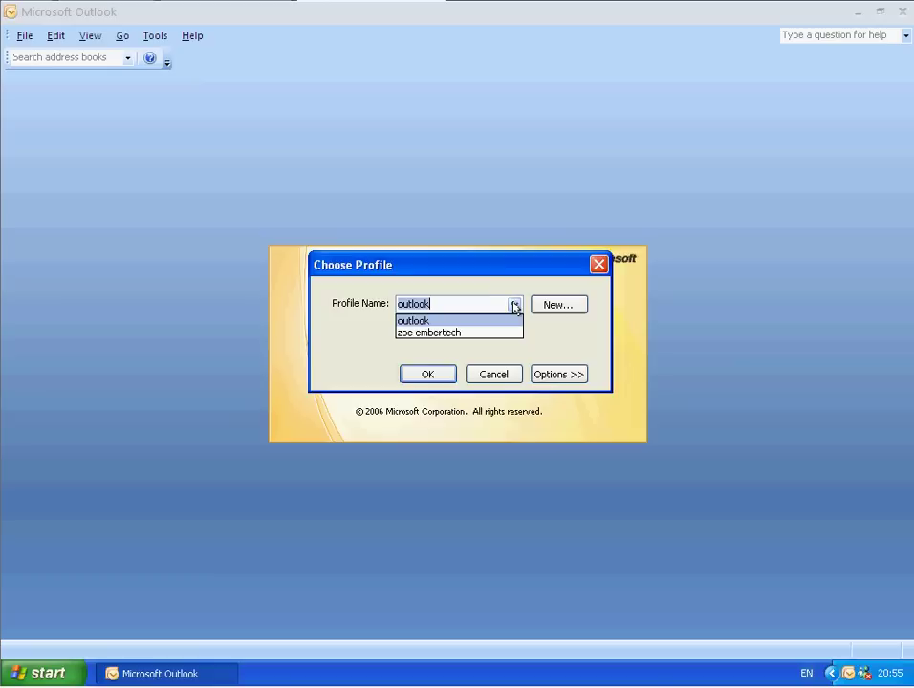
{"action": "left_click", "coordinate": [445, 333]}
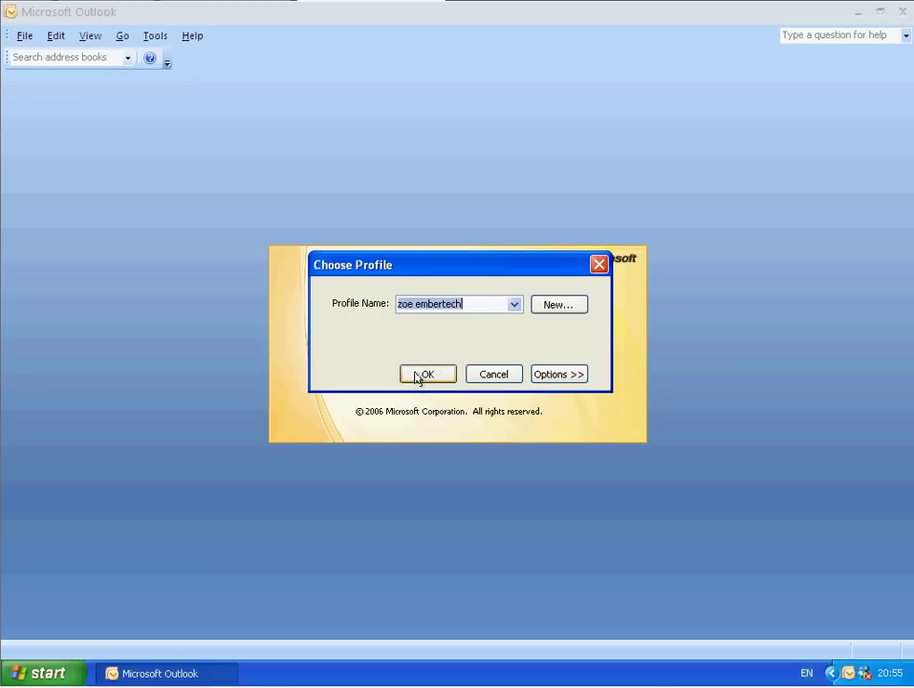
{"action": "left_click", "coordinate": [420, 376]}
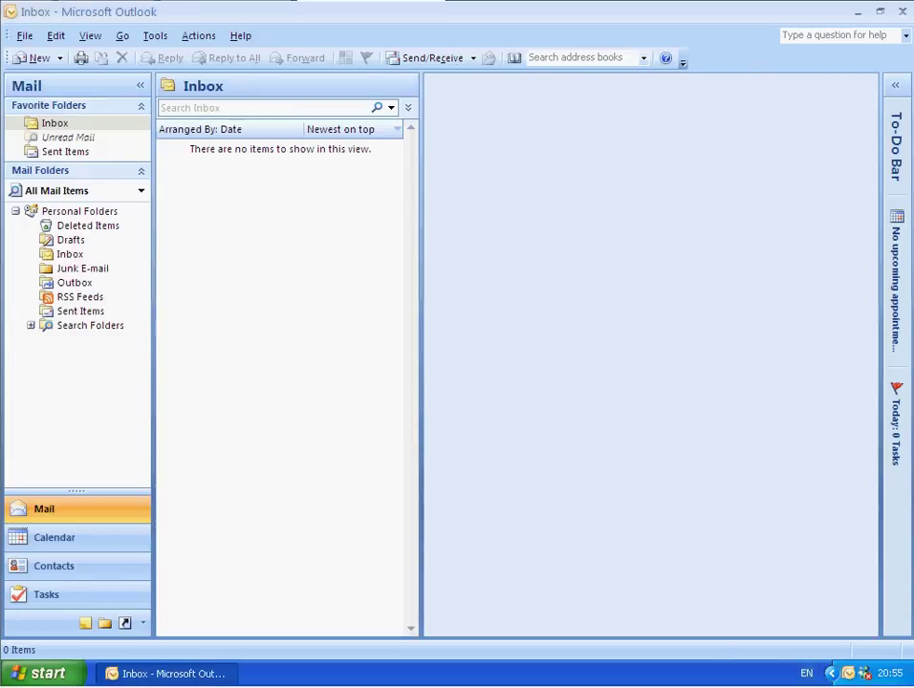